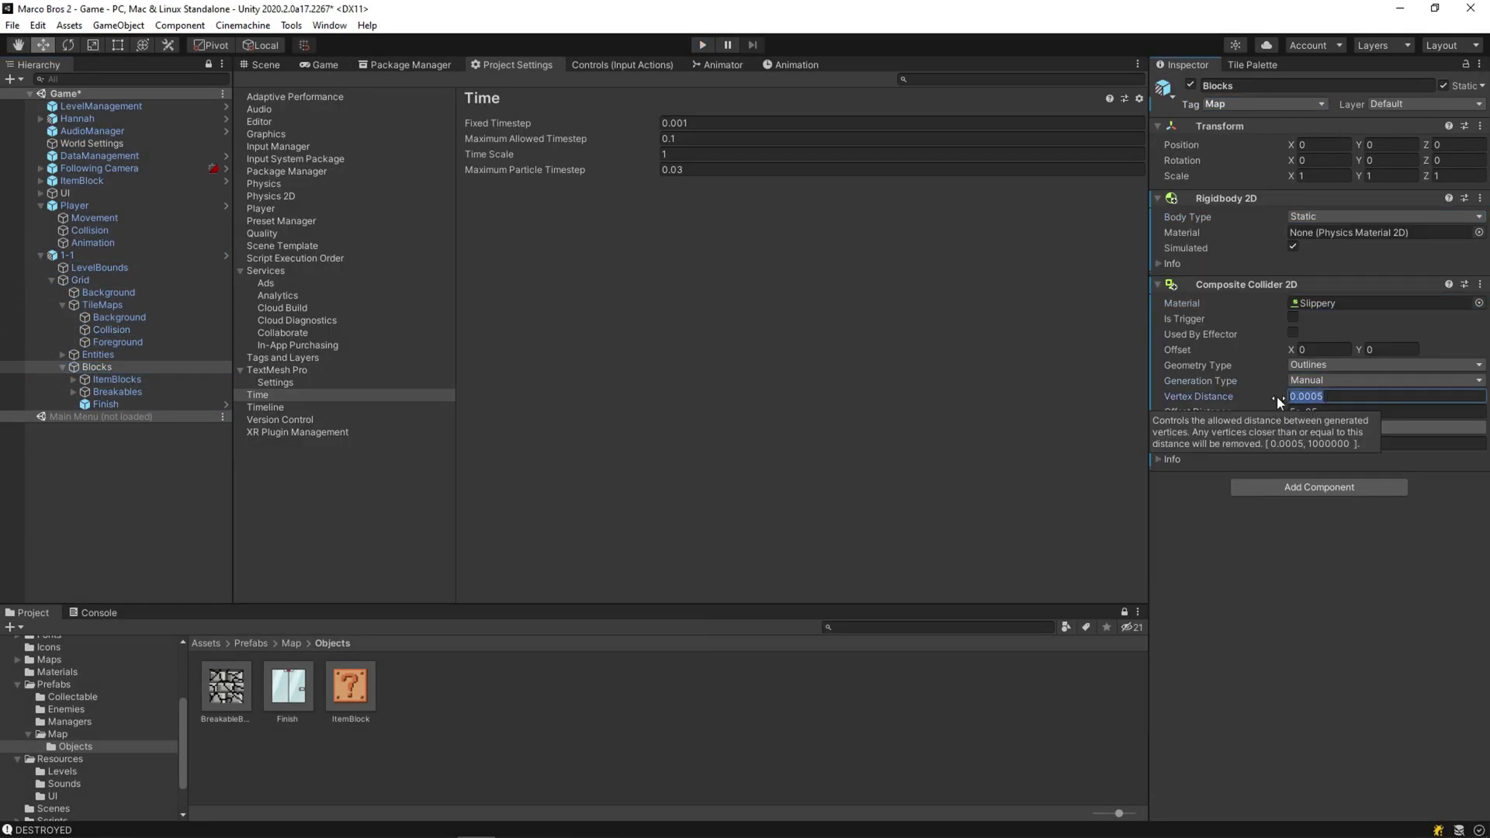
Select the ItemBlock object and frame the level's Blocks object in the scene
click(97, 394)
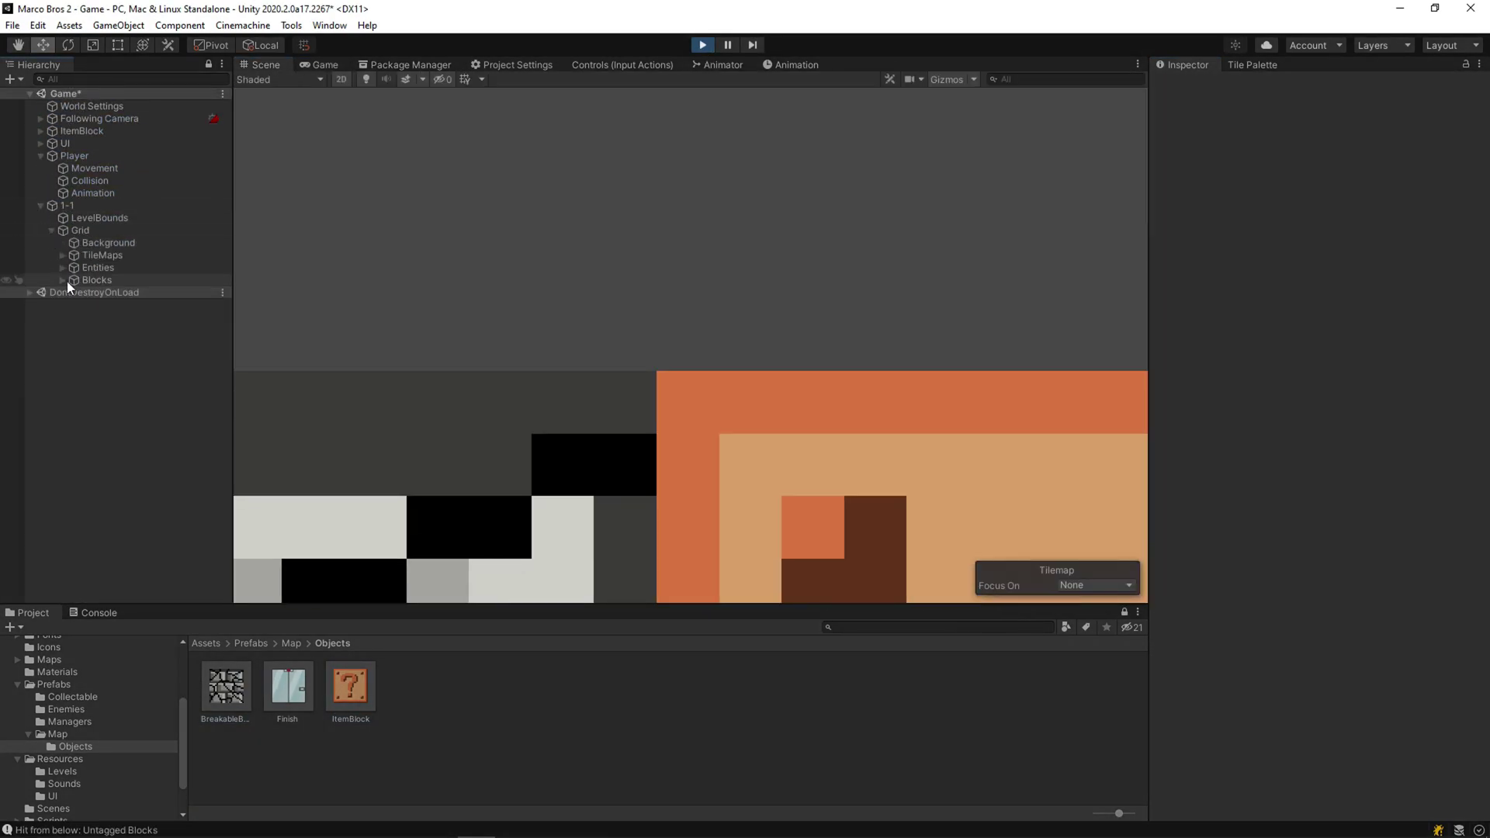
double_click(68, 283)
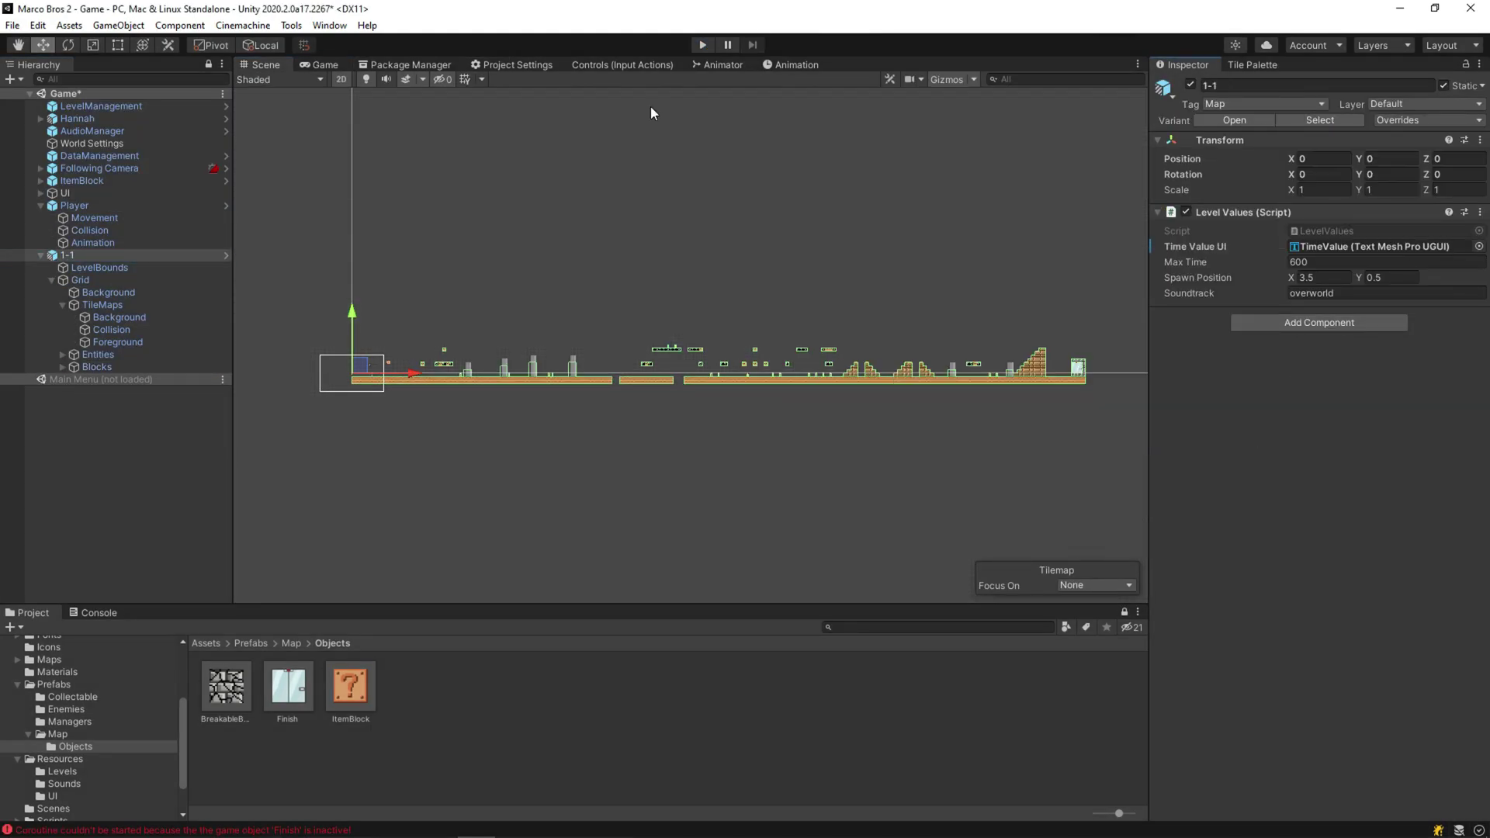
Watch the running game, frame the Player, then select and frame the level's Blocks
click(702, 44)
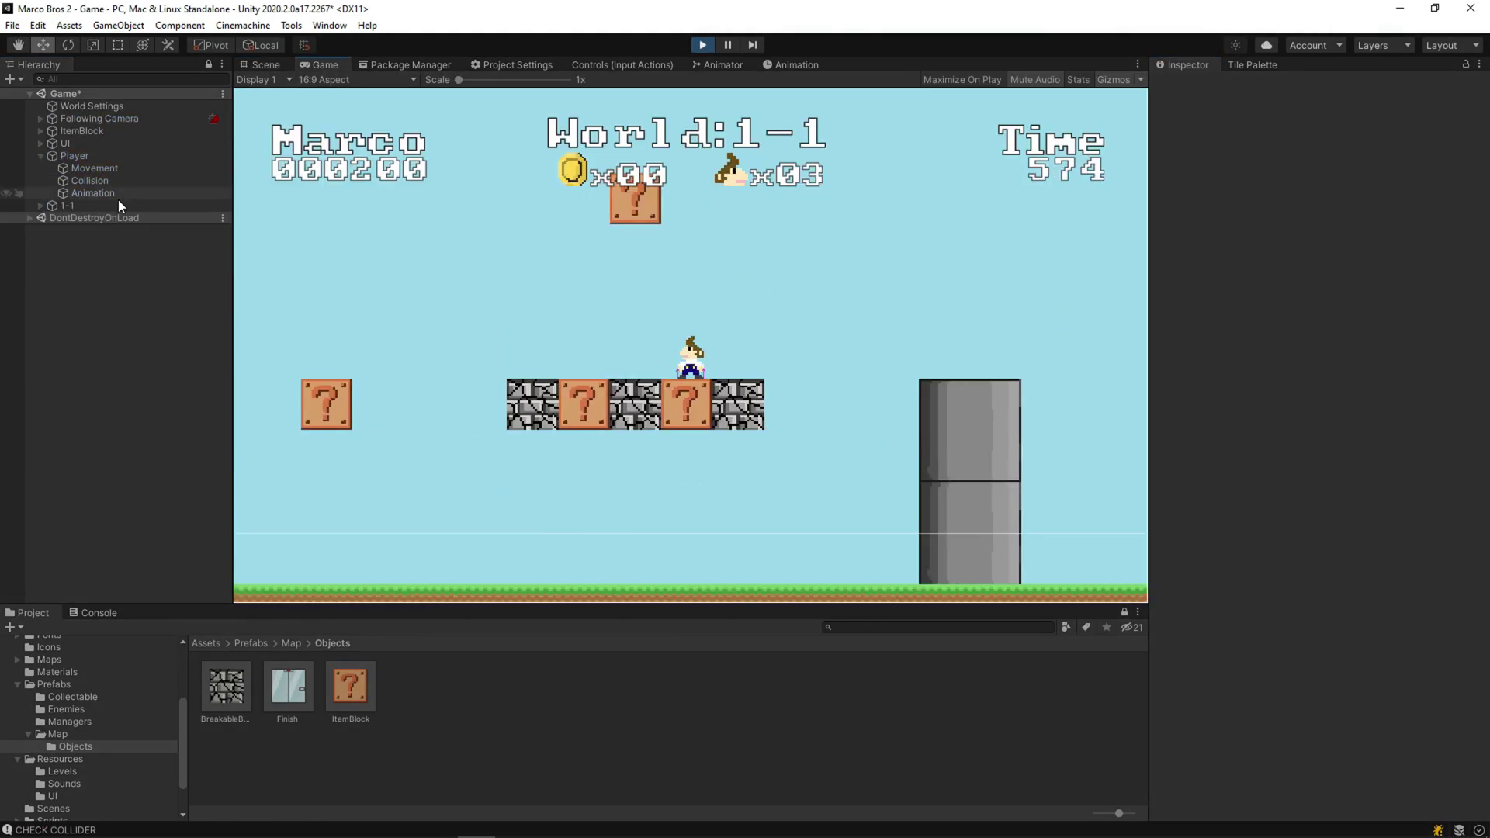
double_click(97, 180)
click(947, 79)
click(735, 268)
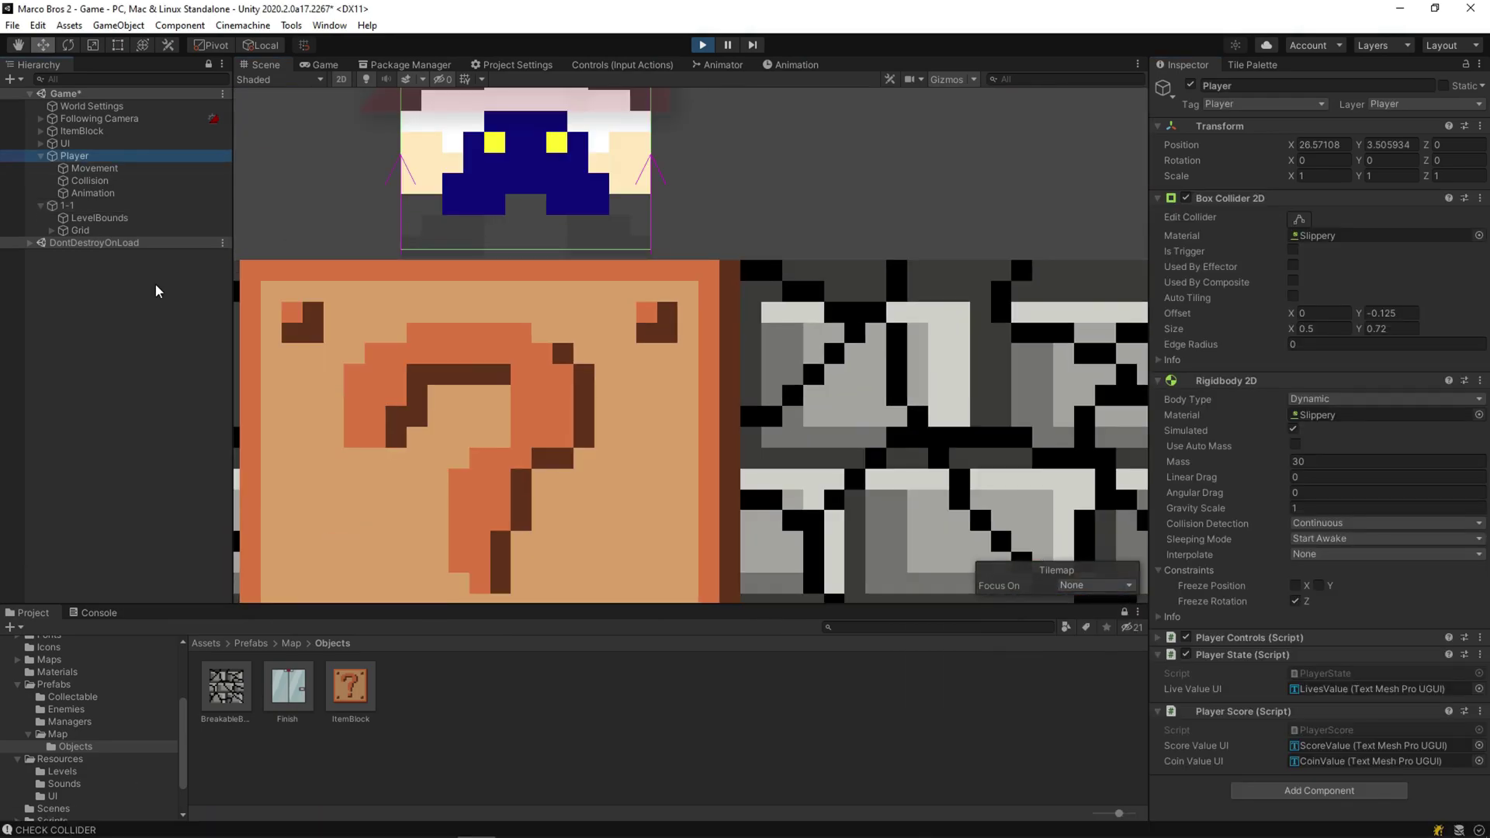
click(120, 283)
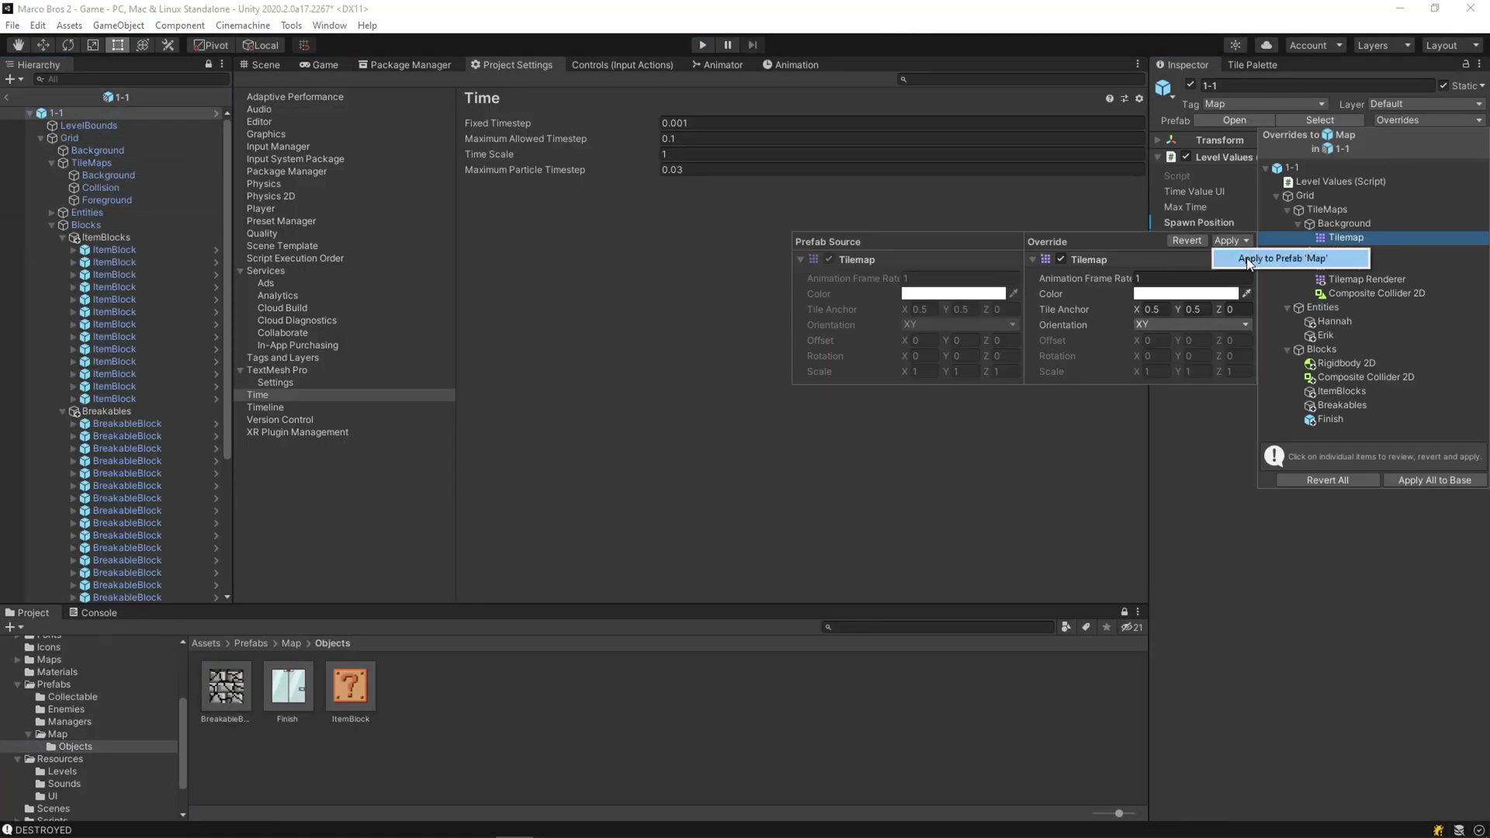
Apply the Background tilemap override to the Map prefab
click(1249, 263)
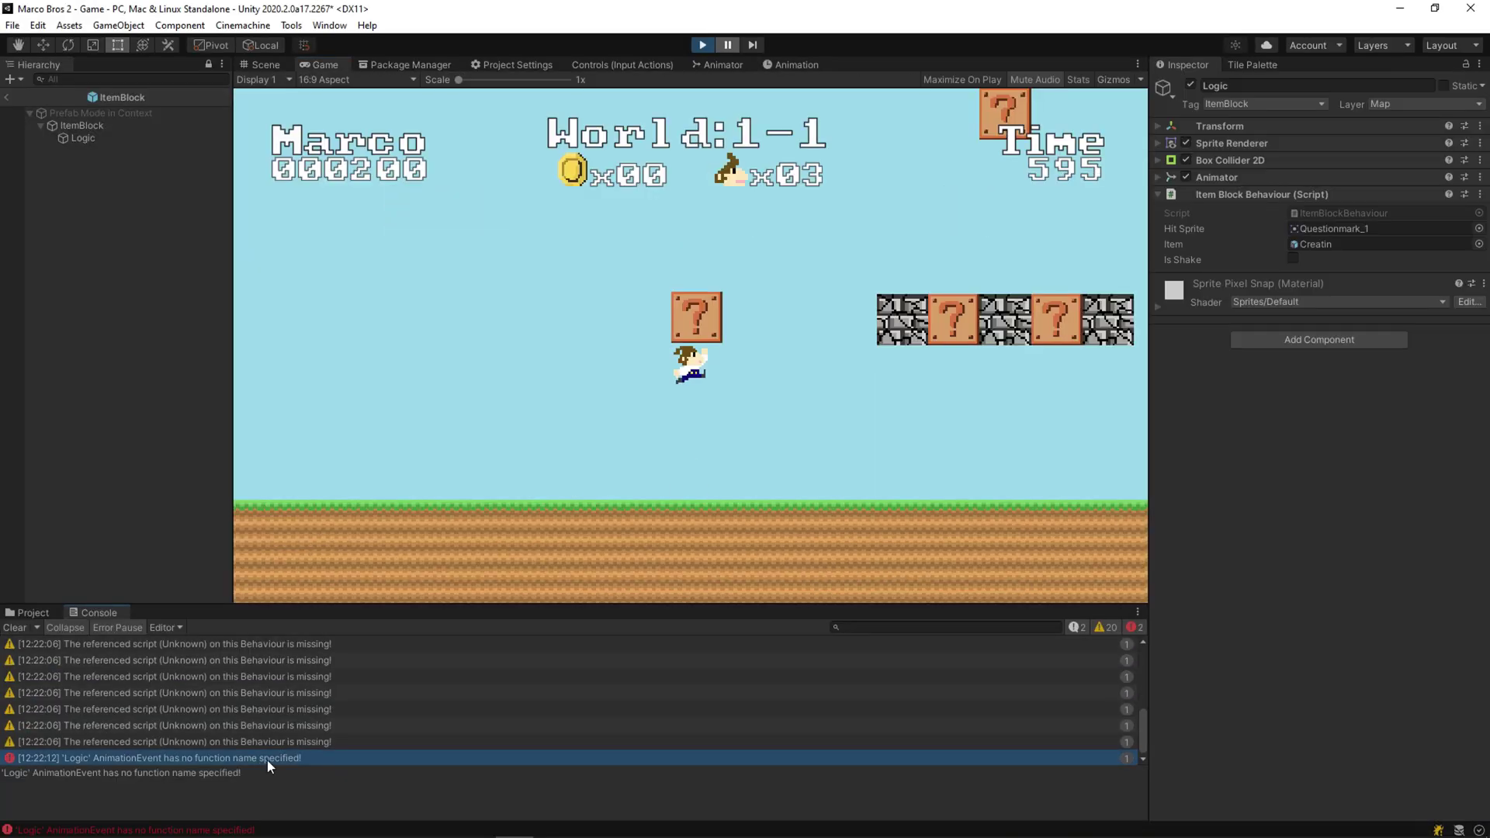
Inspect the Spawn() animation event error in the Console
click(767, 66)
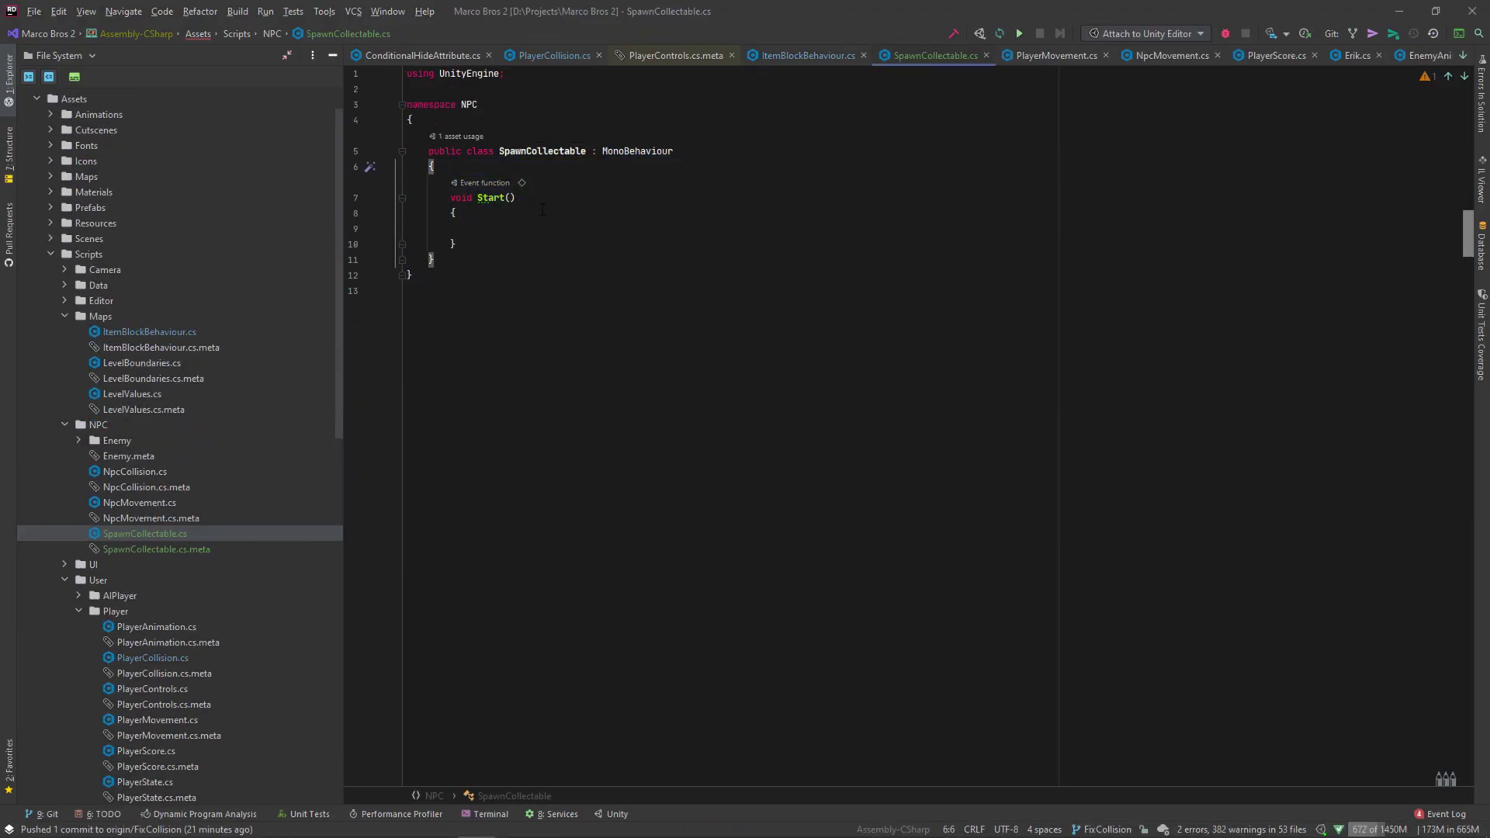
Add a public AnimationClip field and an animator.Play() call to SpawnCollectable
key(Return)
text(public AnimationClip Spawn)
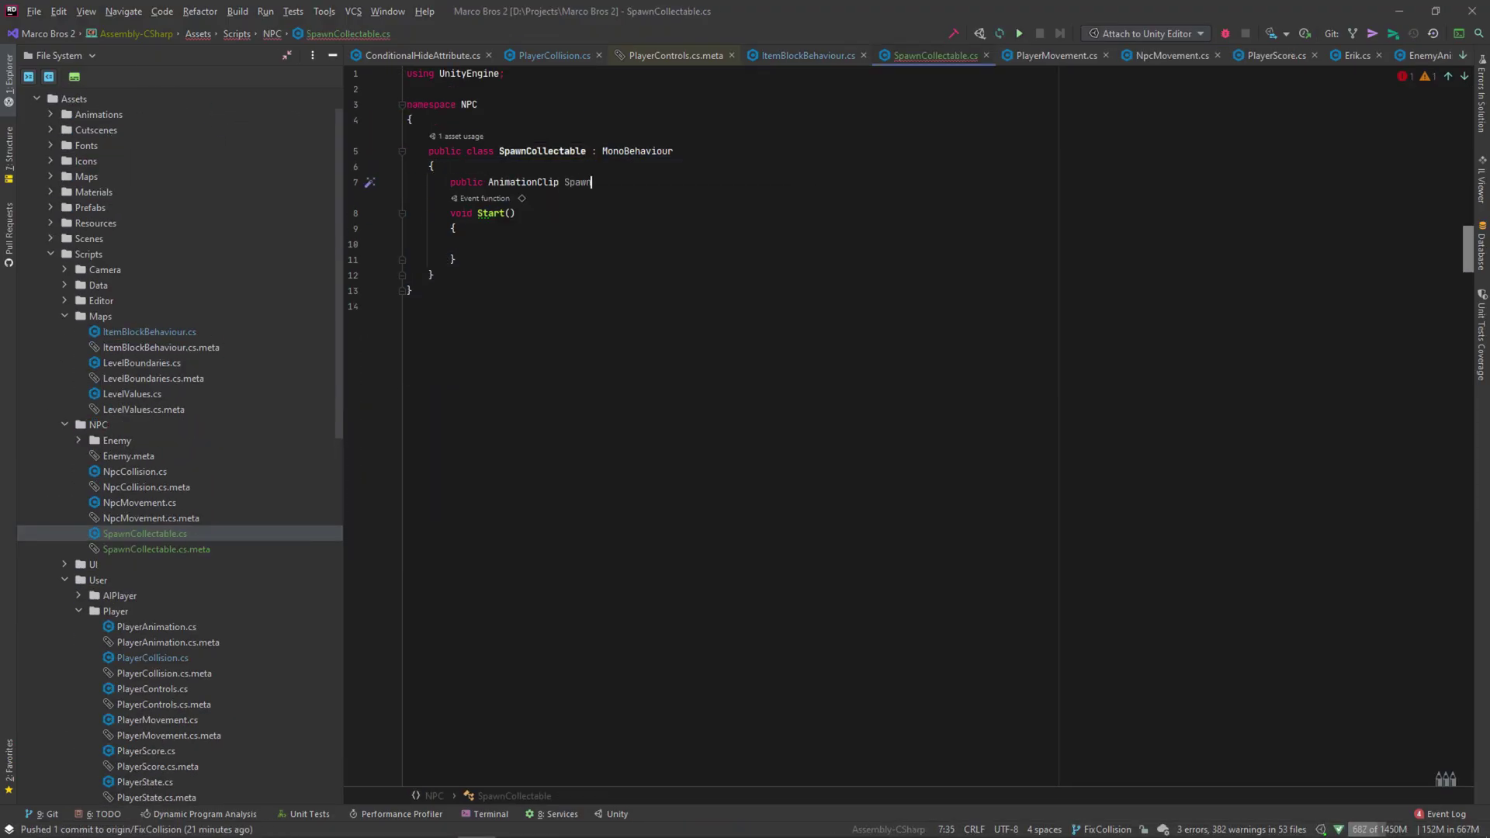
text(mator;animator.P)
key(Return)
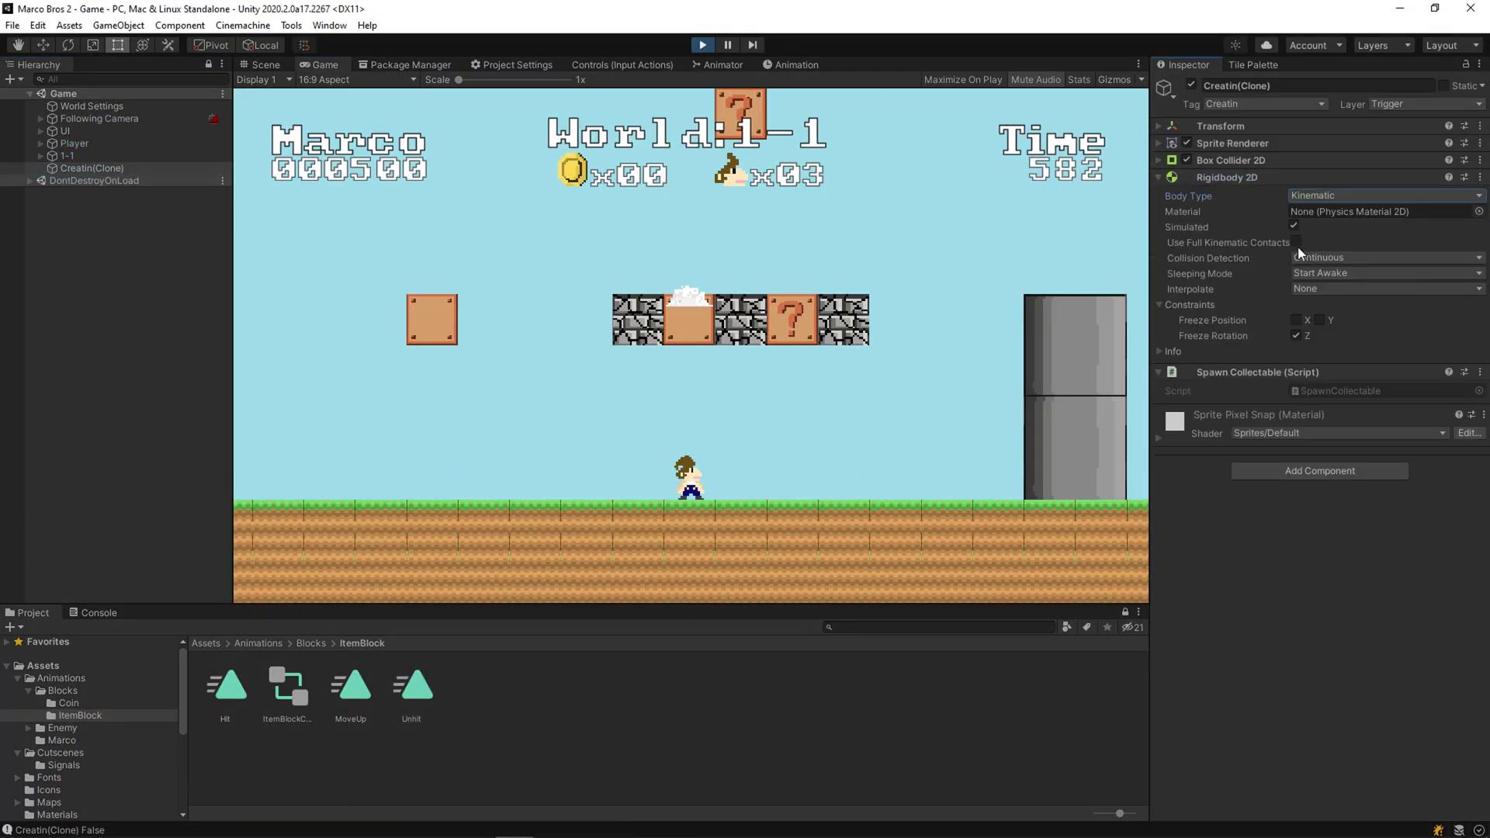
Stop the running game with Ctrl+P
key(ctrl+p)
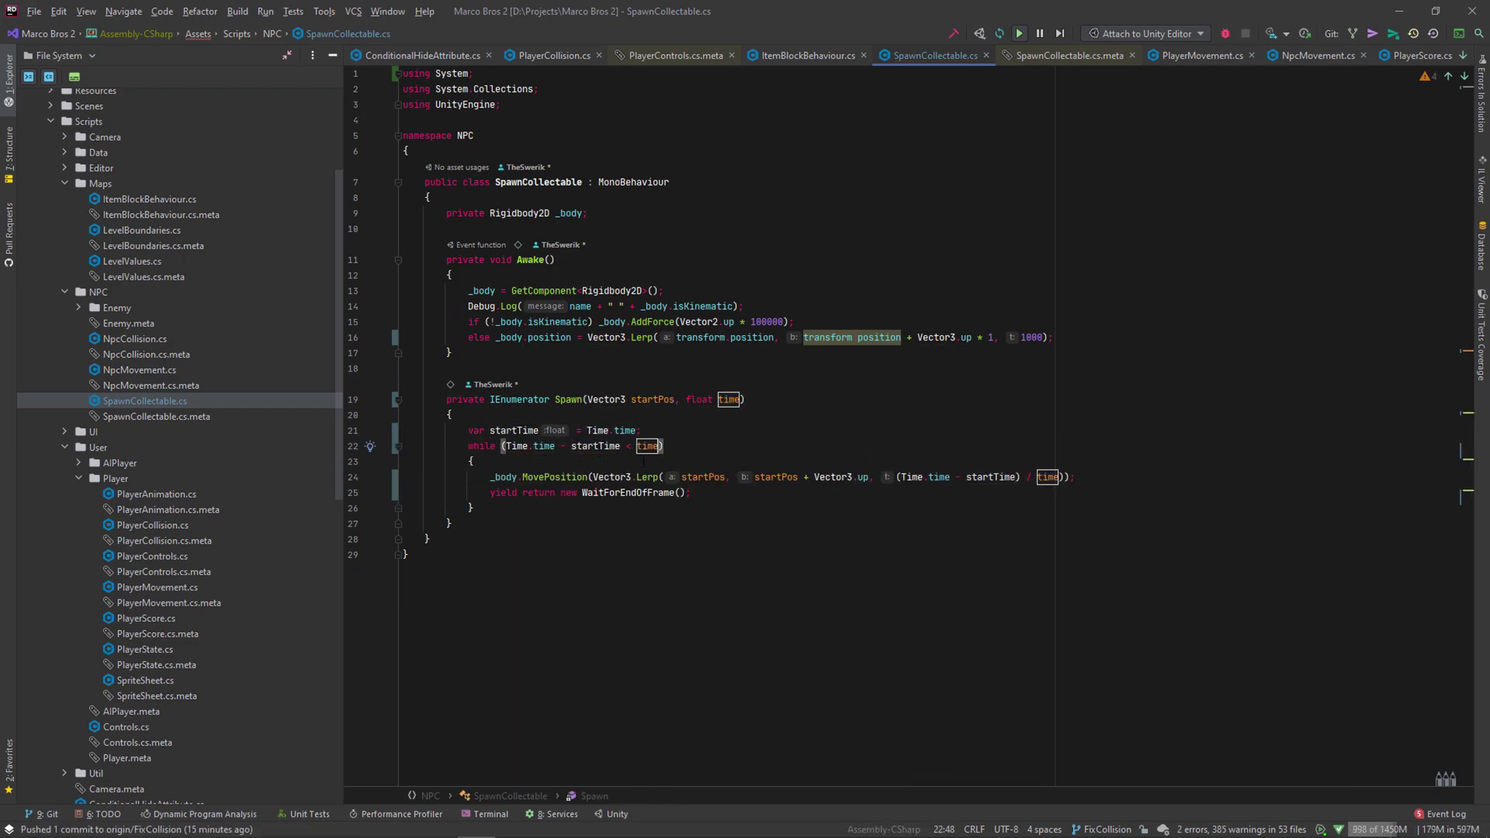
Select the code trailing the Lerp line in SpawnCollectable.cs
drag(824, 355, 824, 350)
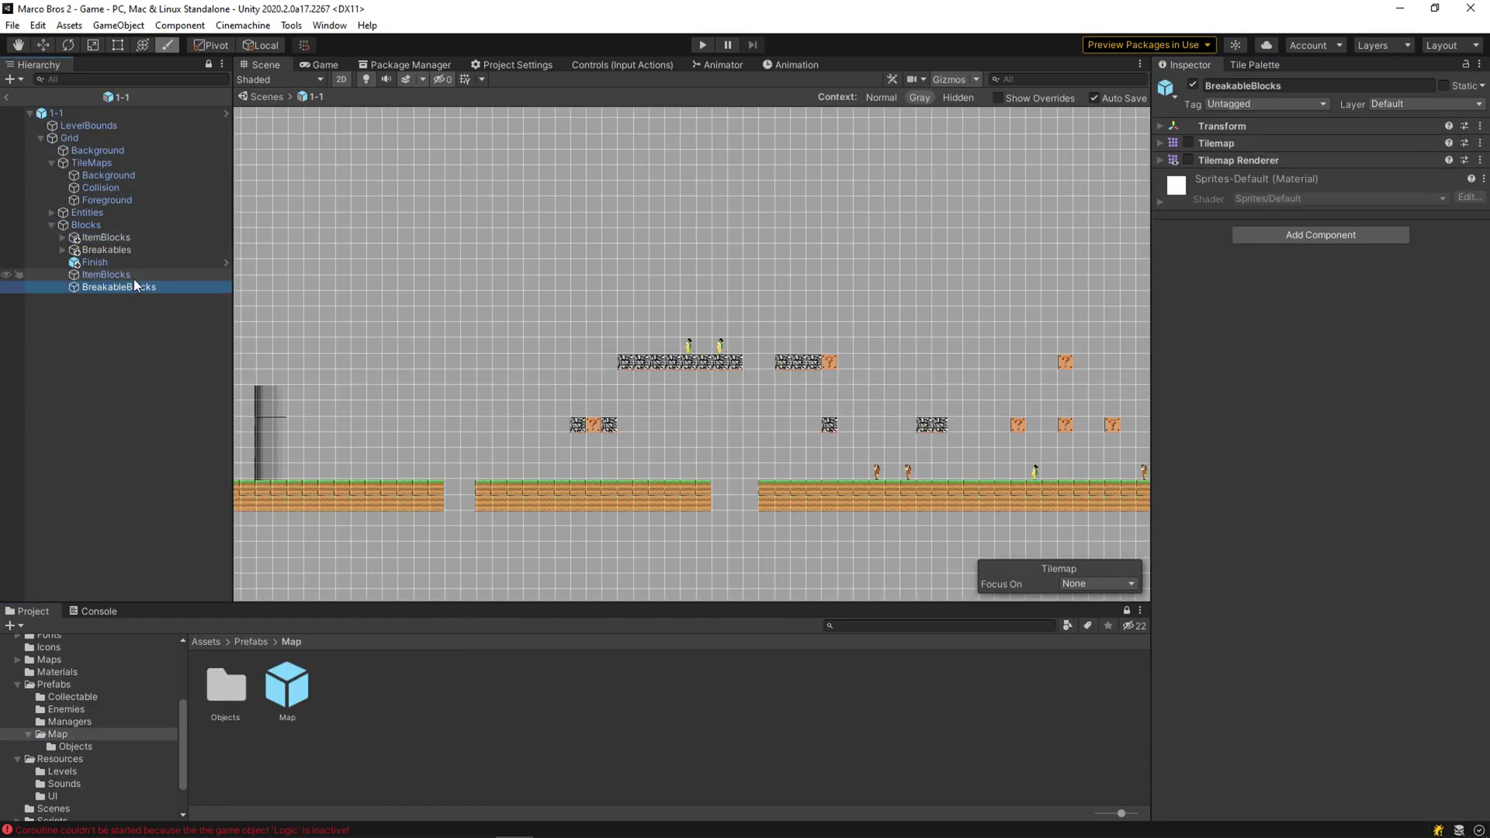
Check the BreakableBlocks tilemap's context options, then frame the Finish door in the scene
click(118, 287)
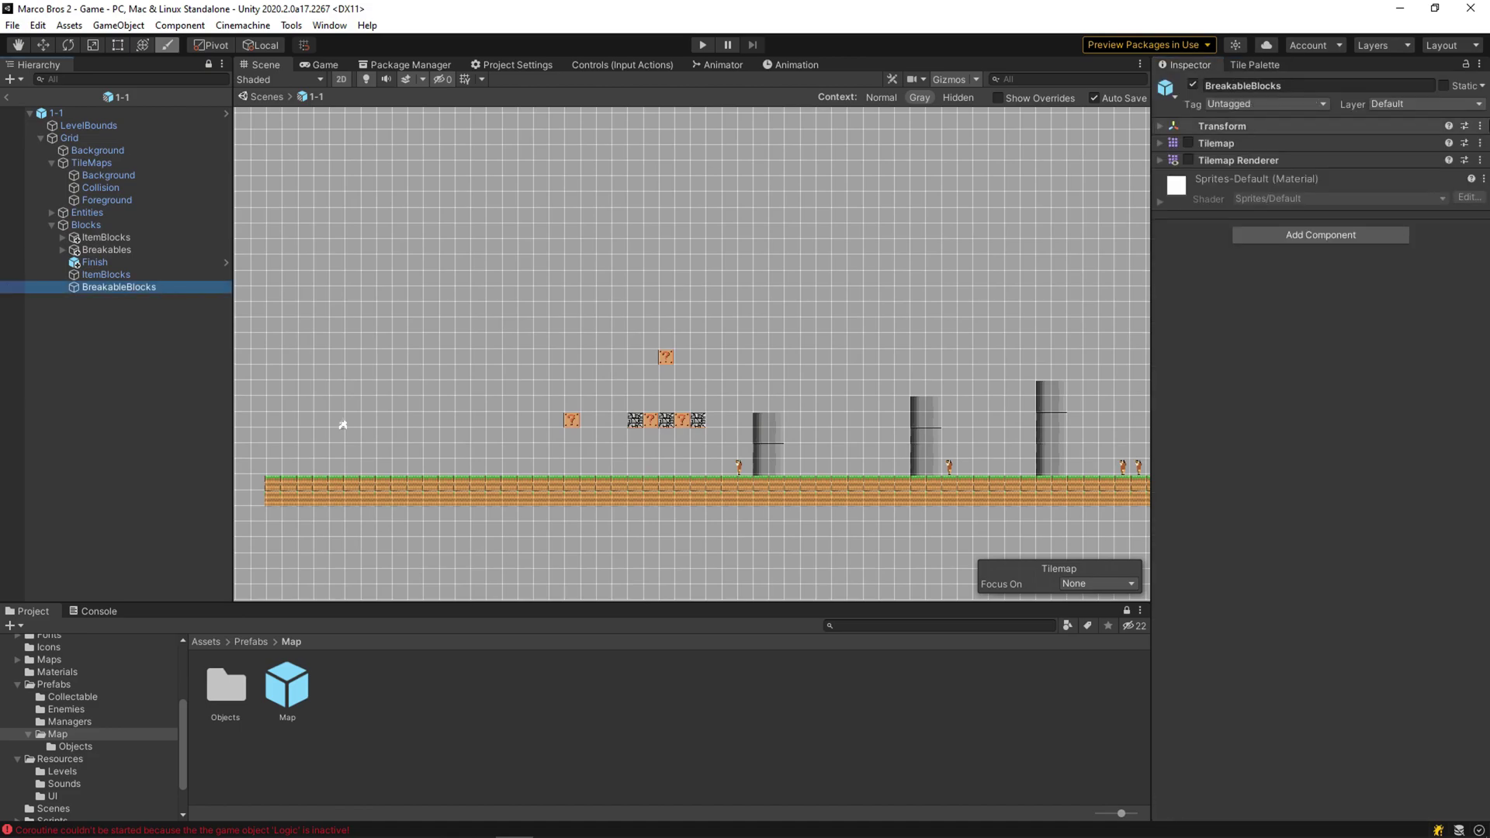
right_click(160, 279)
key(Escape)
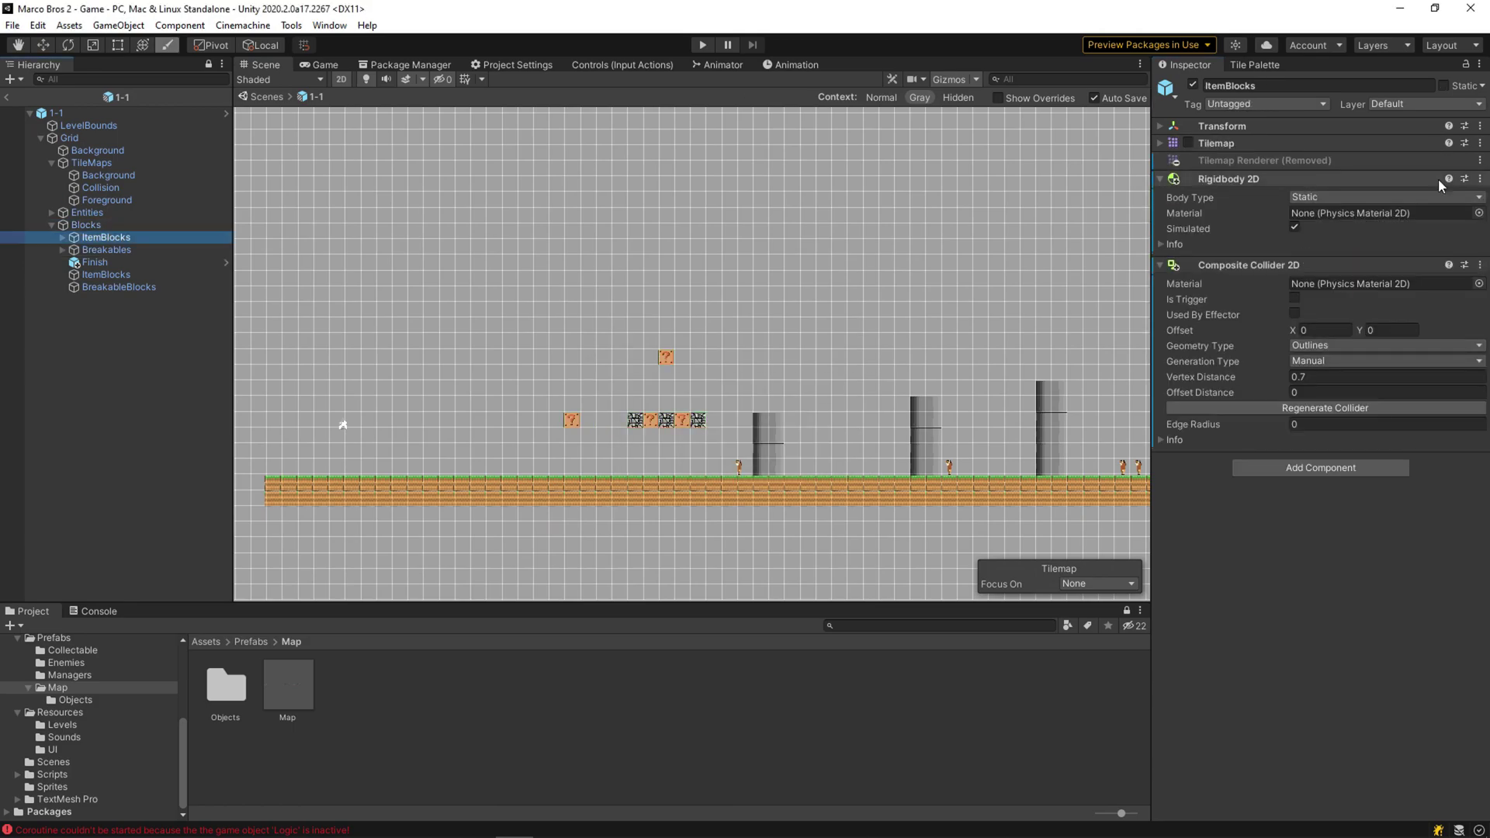
double_click(142, 264)
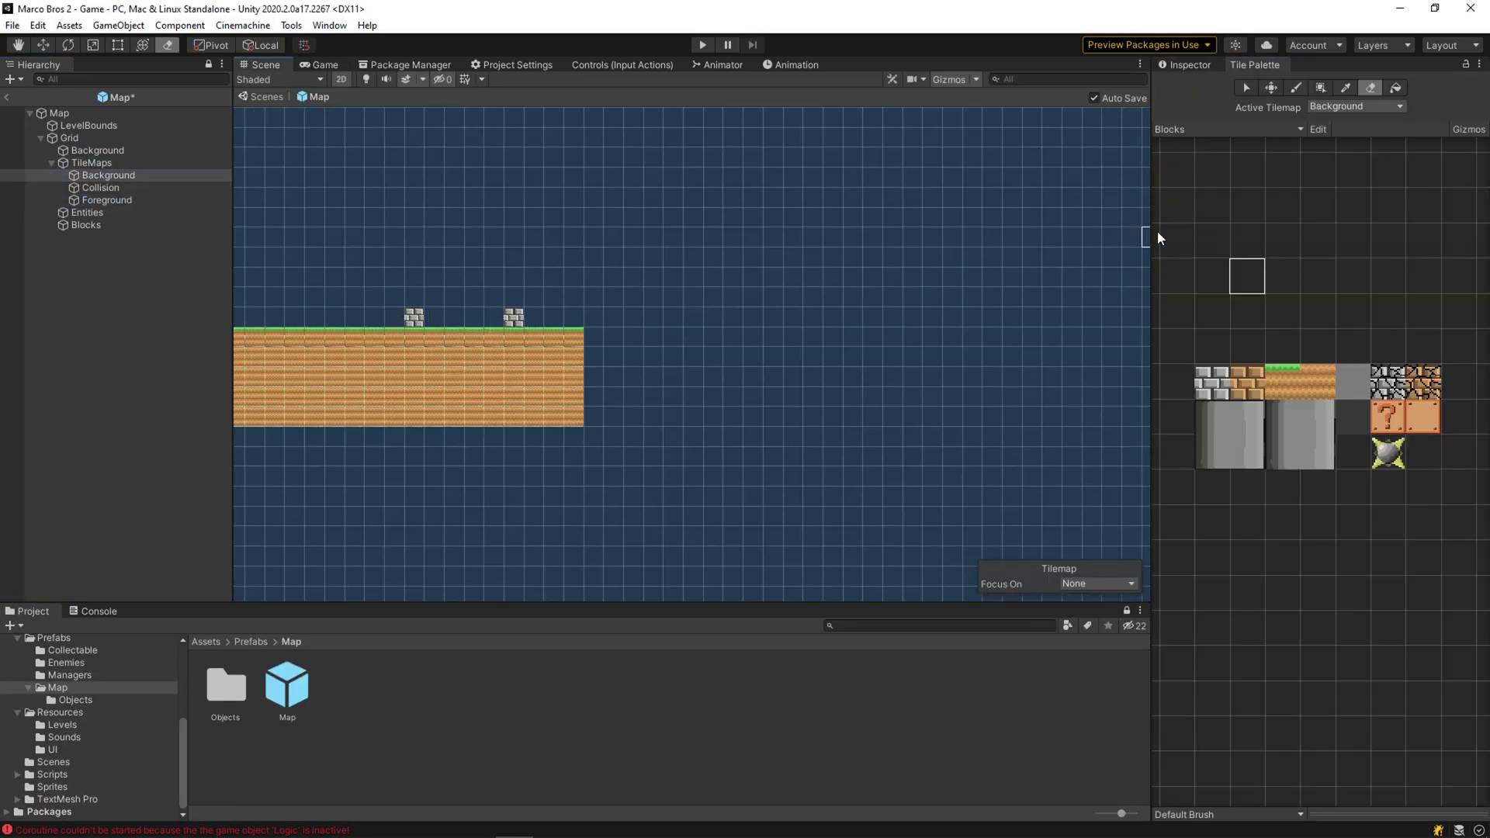
Create new child tilemaps under Blocks, then select the Map prefab's root object
right_click(84, 227)
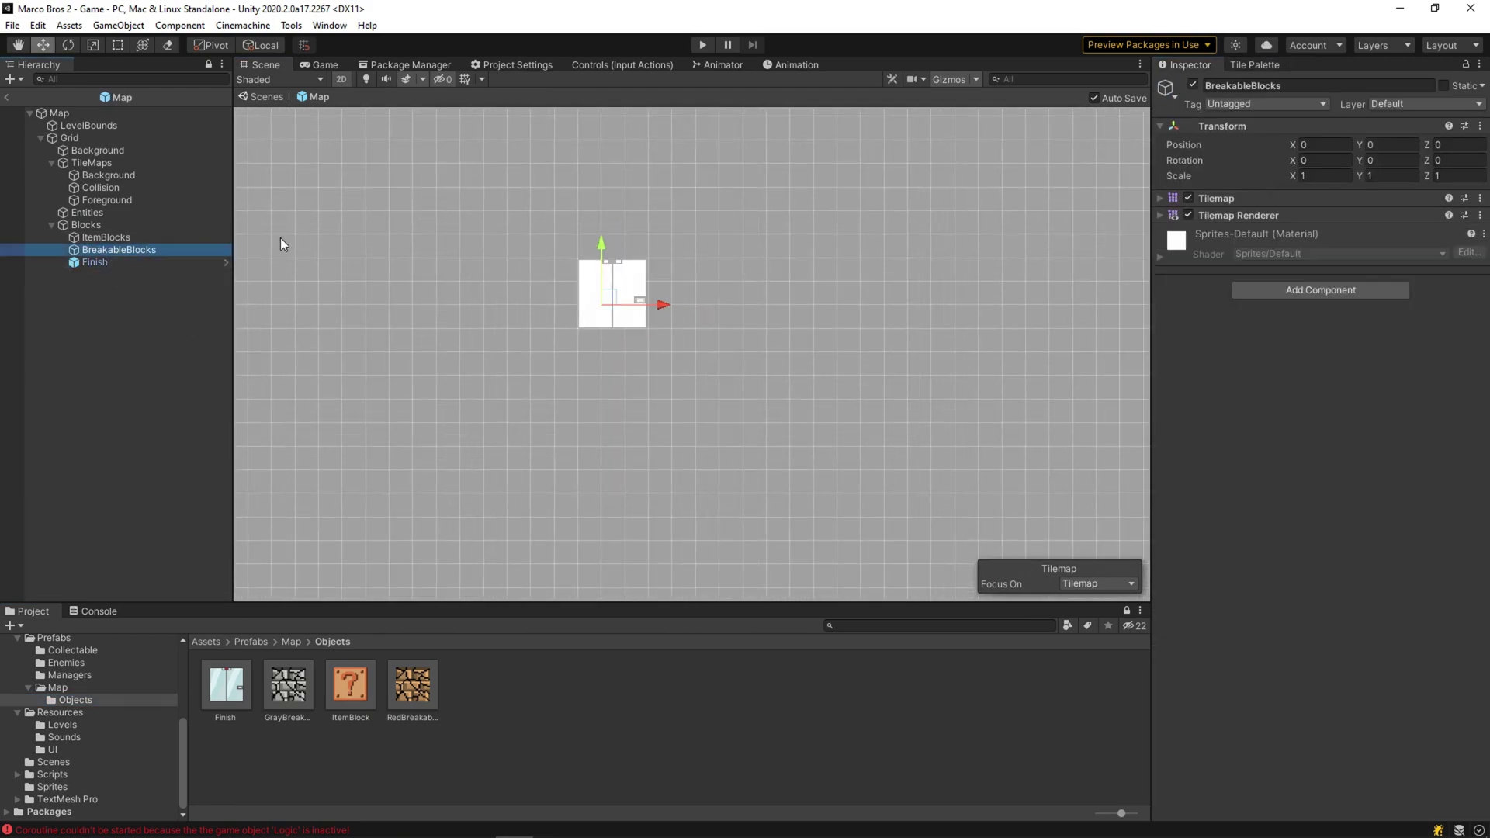
right_click(84, 224)
click(413, 358)
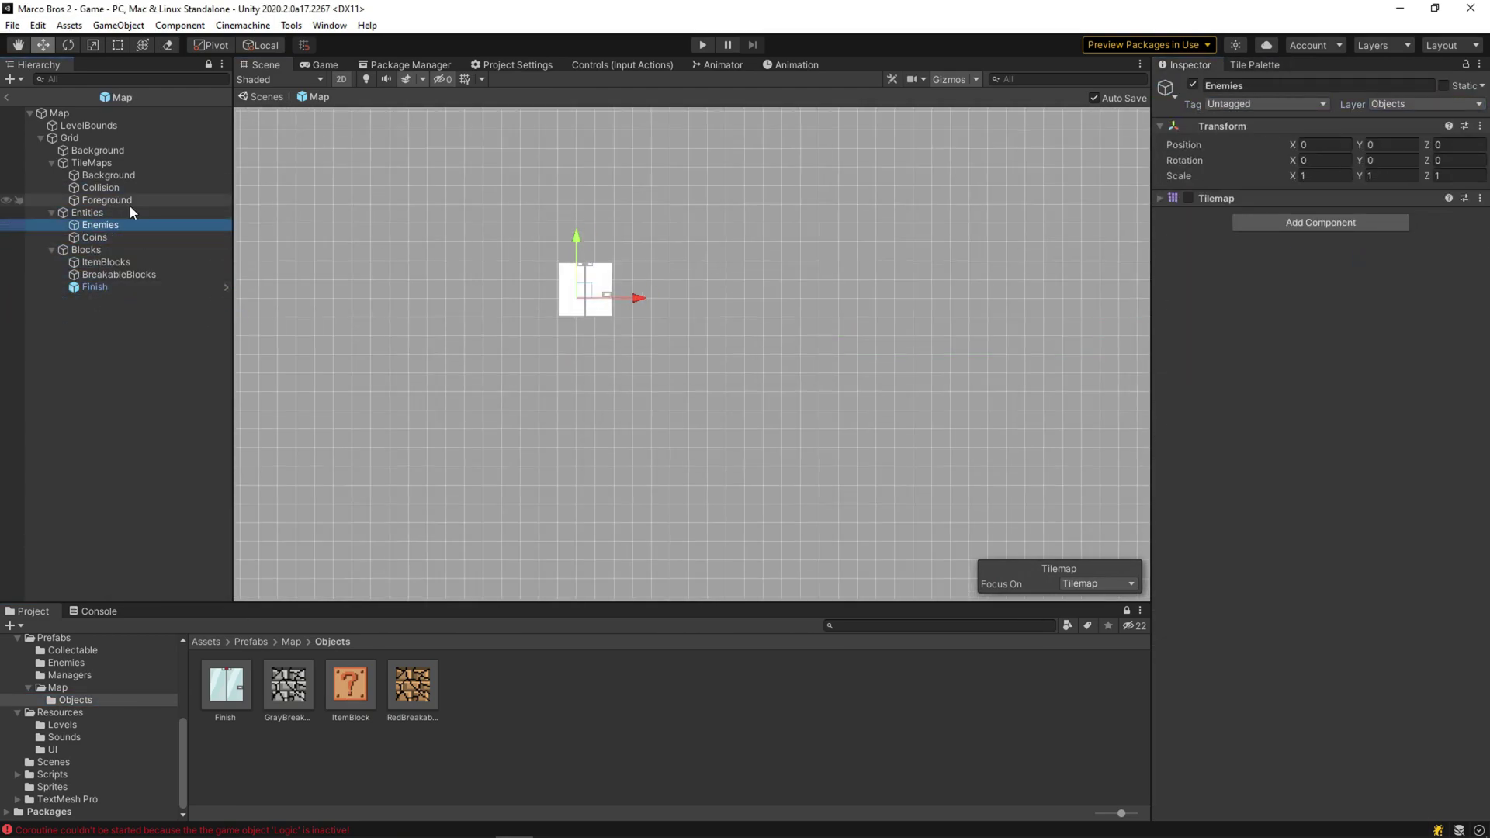
click(108, 176)
click(96, 115)
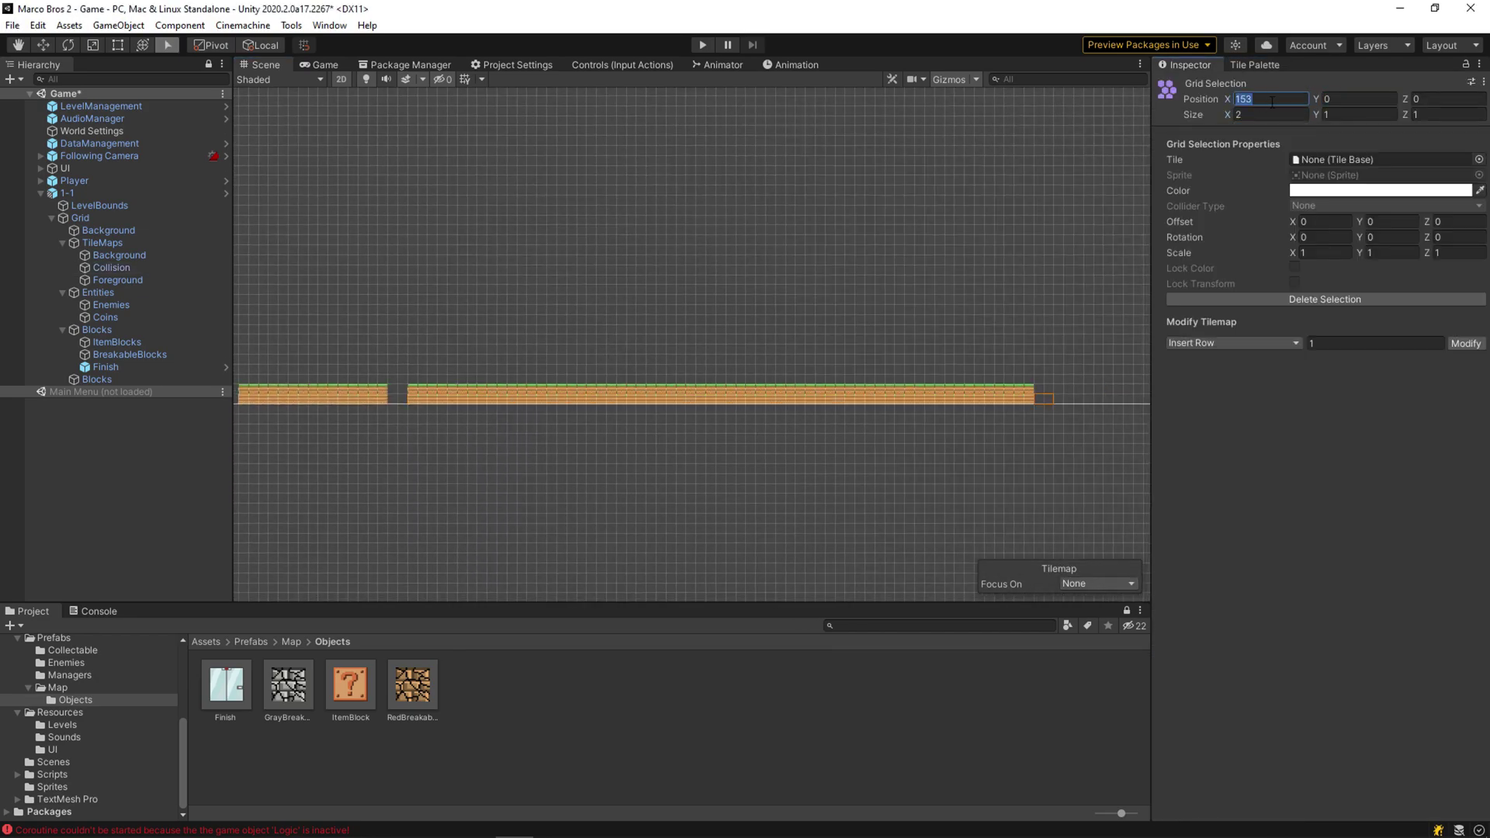
Bring up the Tile Palette and pick the RedBreakable block brush
click(1250, 66)
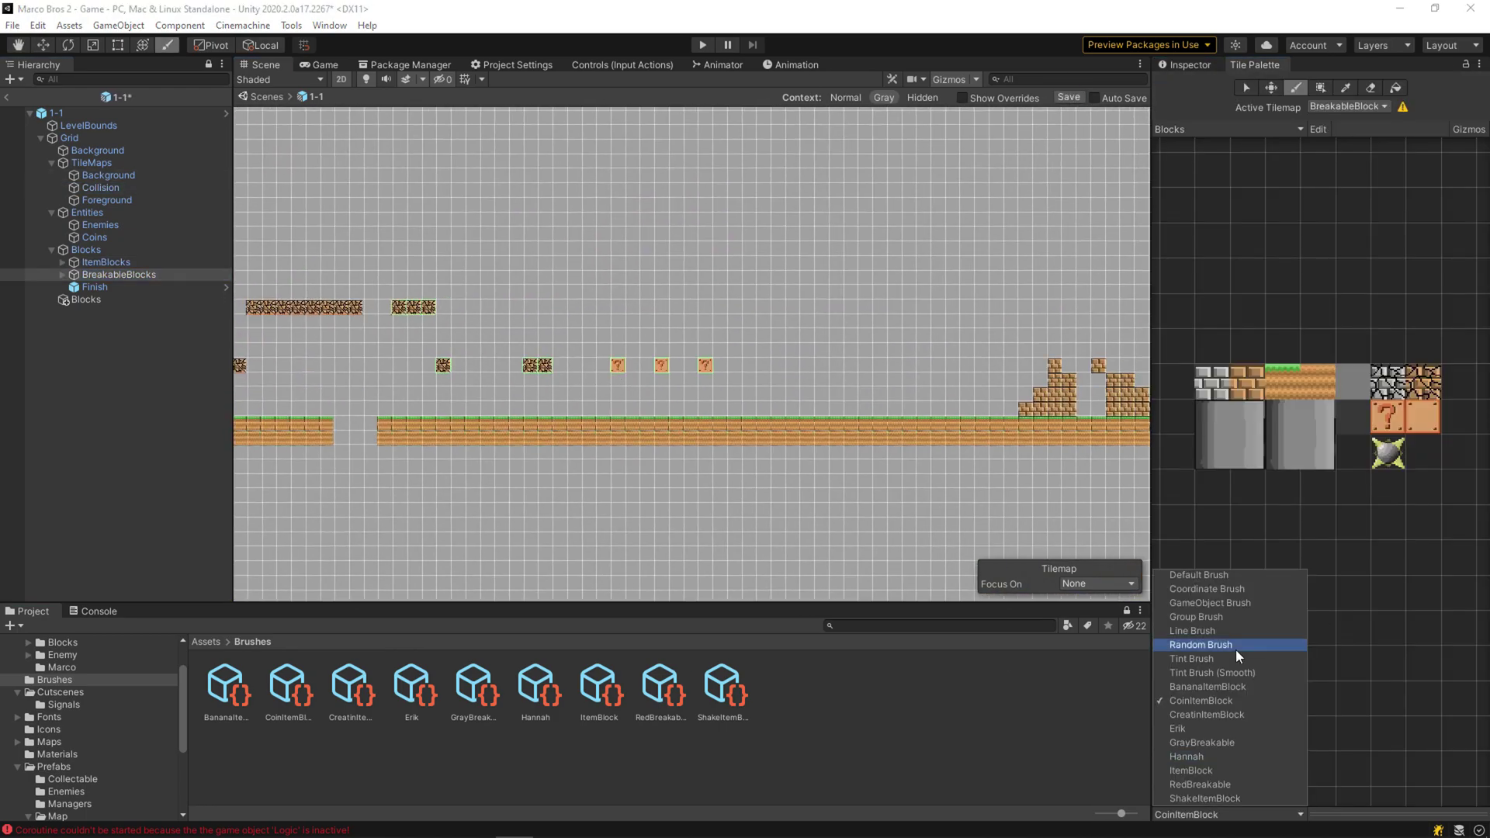
click(1200, 785)
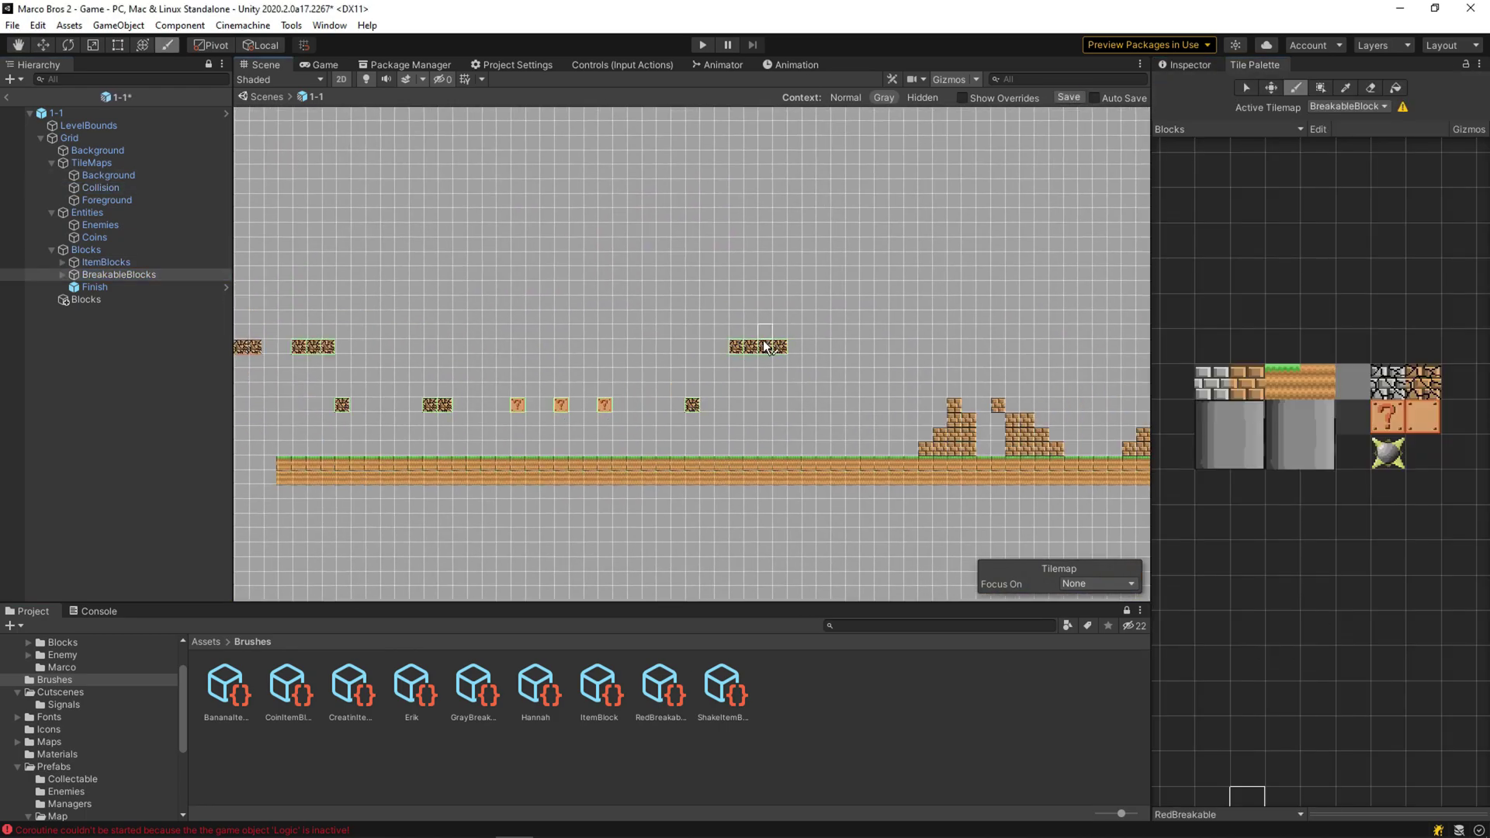